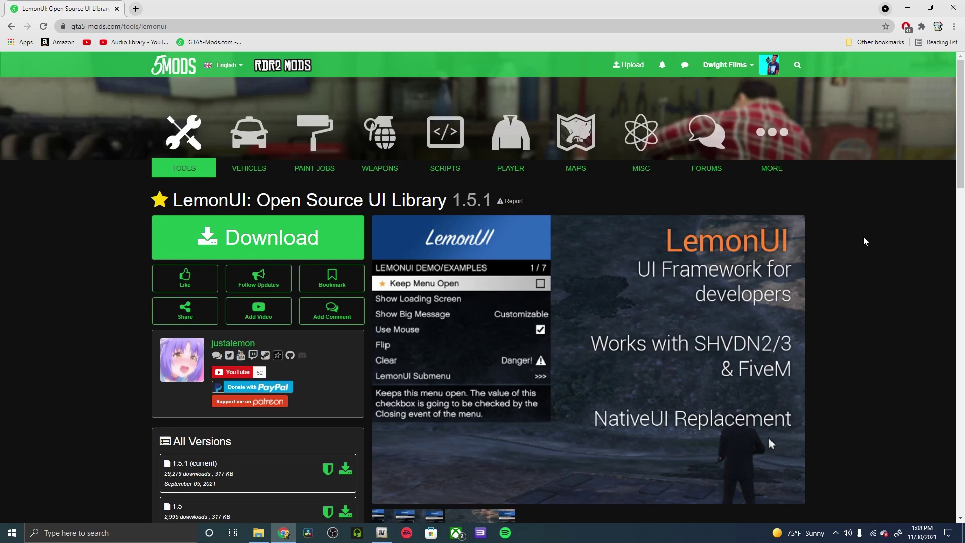
Step: Scroll the LemonUI 1.5.1 mod page to read its version list, pinned author comment and description
scroll(863, 242, "down", 2)
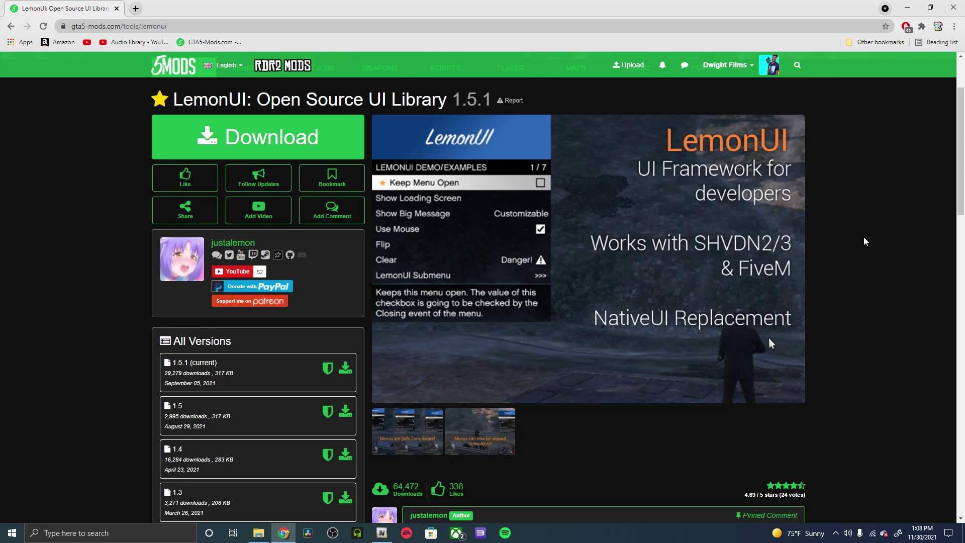
scroll(864, 242, "down", 2)
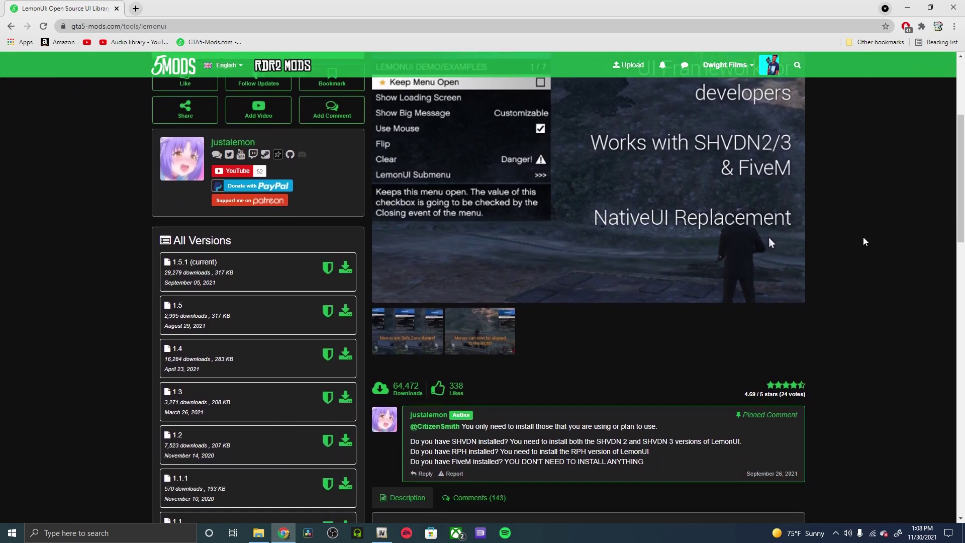
scroll(863, 242, "up", 2)
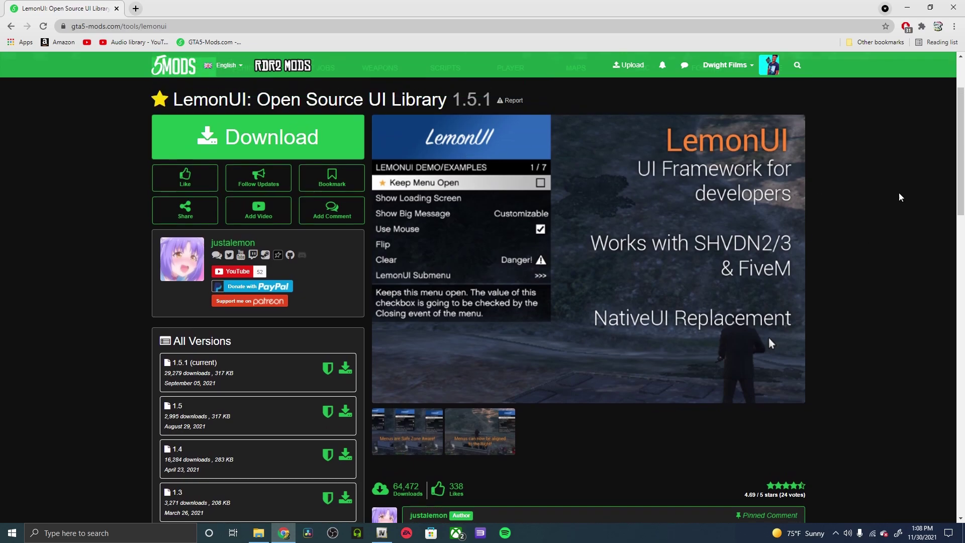
scroll(875, 192, "down", 5)
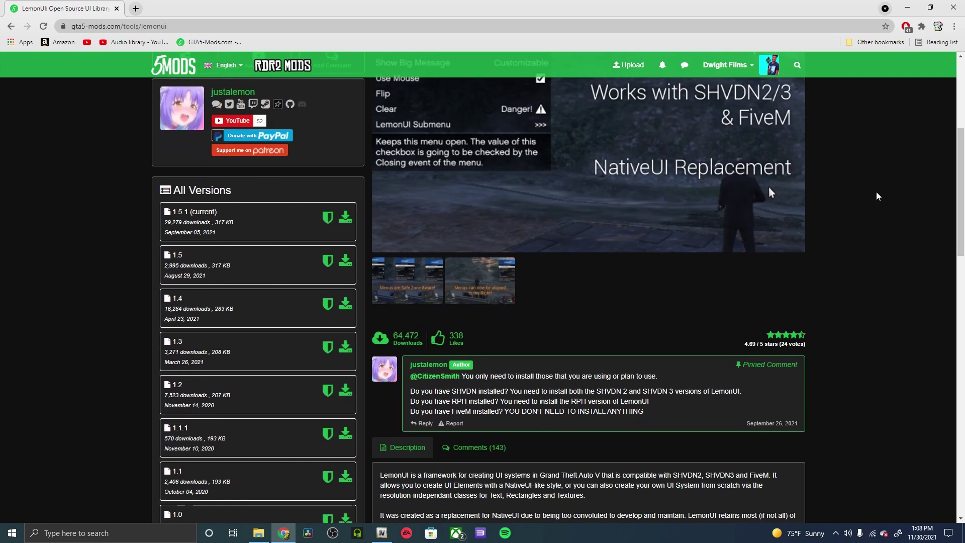
scroll(838, 189, "down", 2)
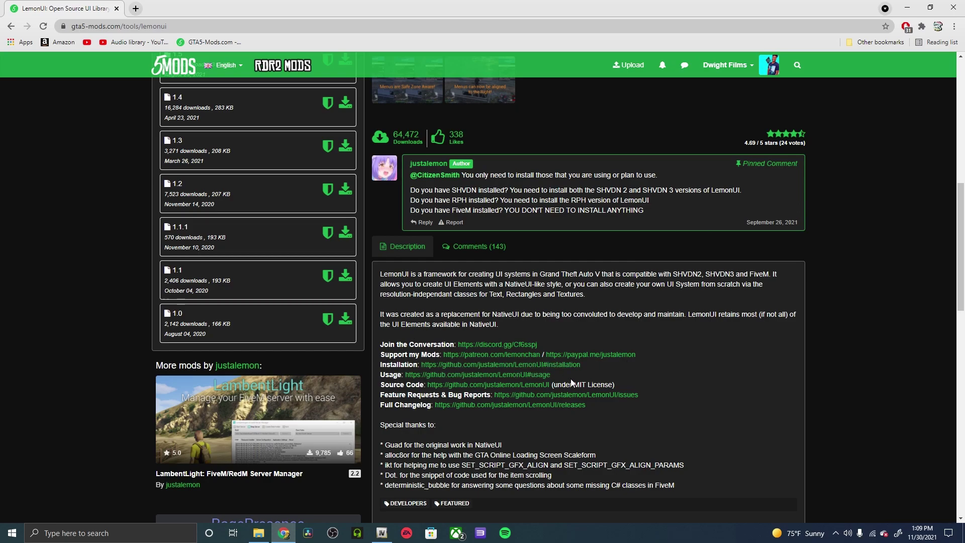
Step: Follow the Usage link to the LemonUI GitHub README and read its SHVDN 2 and SHVDN 3 installation steps
left_click(500, 375)
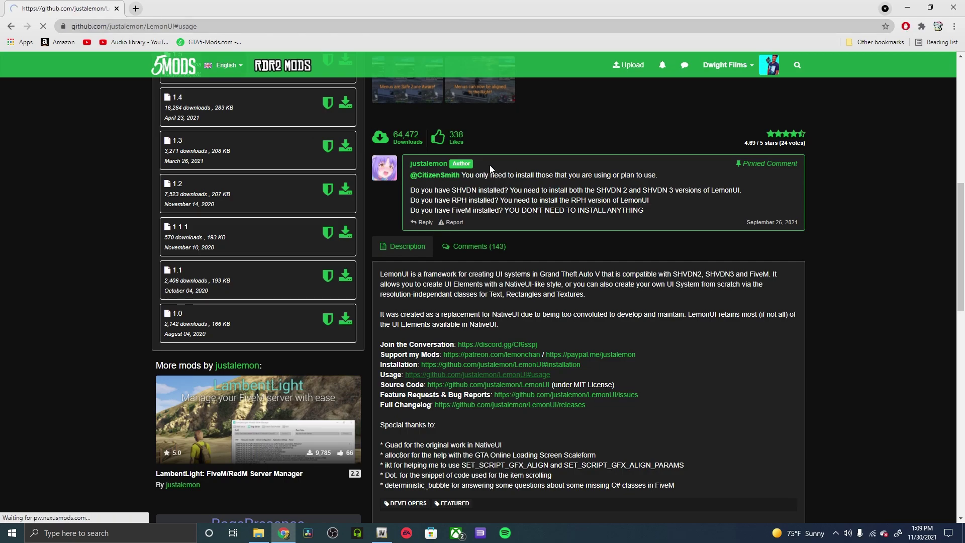
scroll(562, 225, "up", 5)
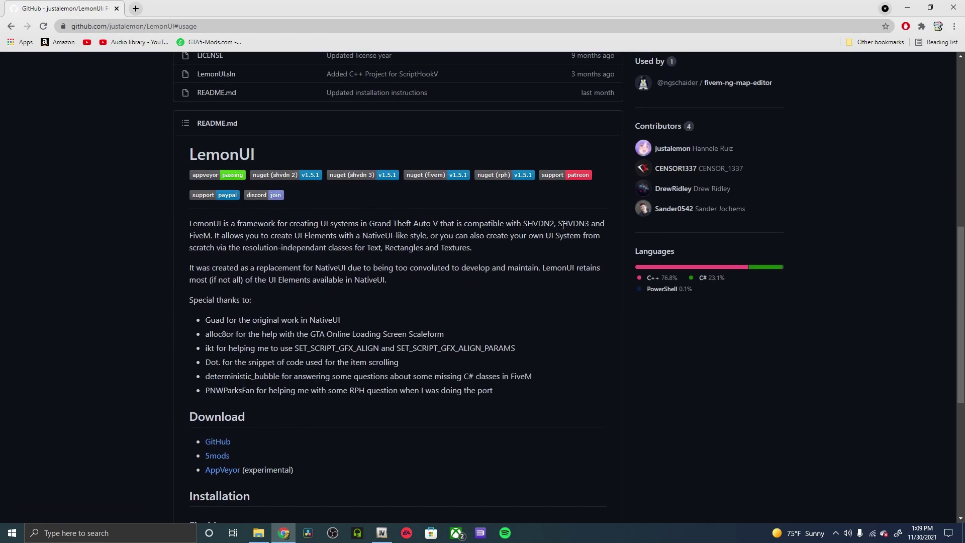
scroll(563, 225, "down", 1)
scroll(560, 224, "down", 5)
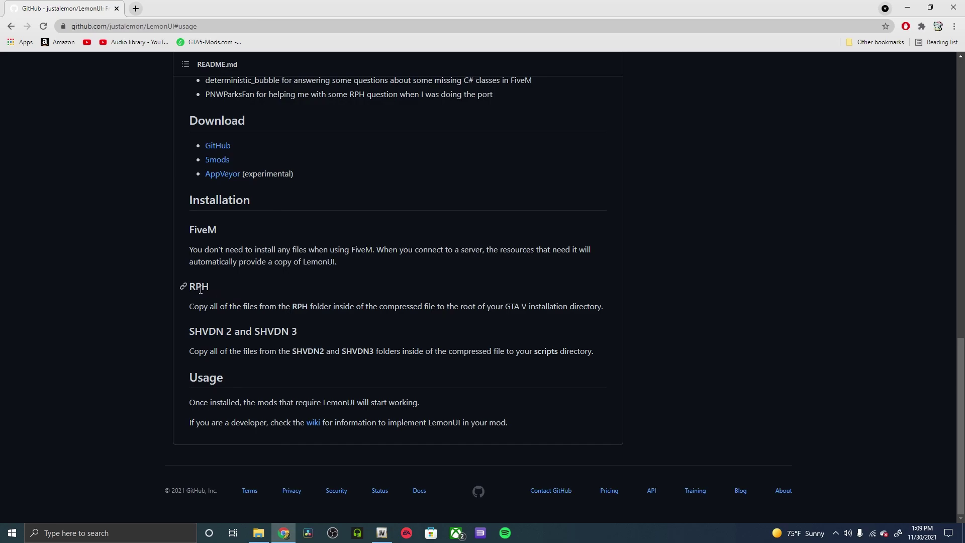
Step: Return from the README to the GTA5-Mods LemonUI mod page
scroll(234, 272, "up", 2)
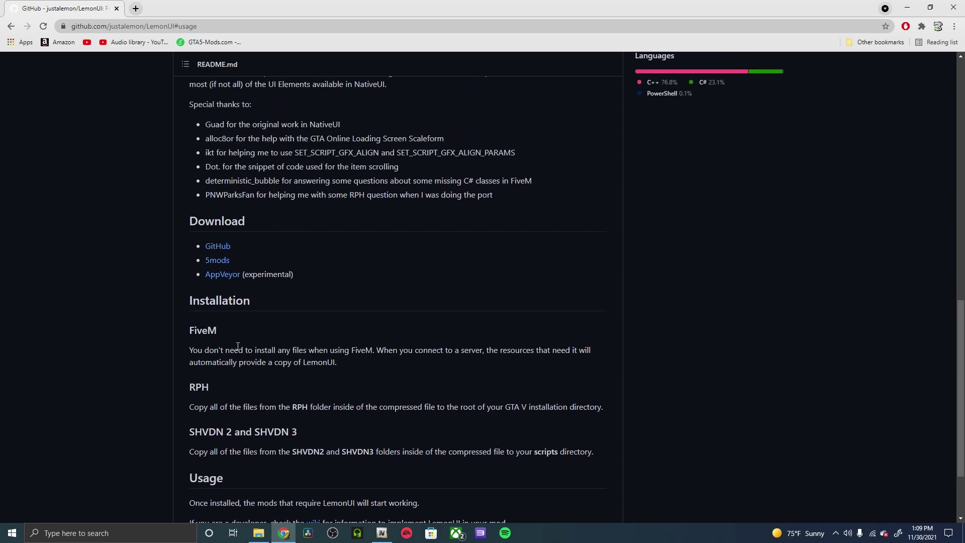
scroll(255, 346, "up", 5)
scroll(256, 346, "up", 4)
key("alt+Left")
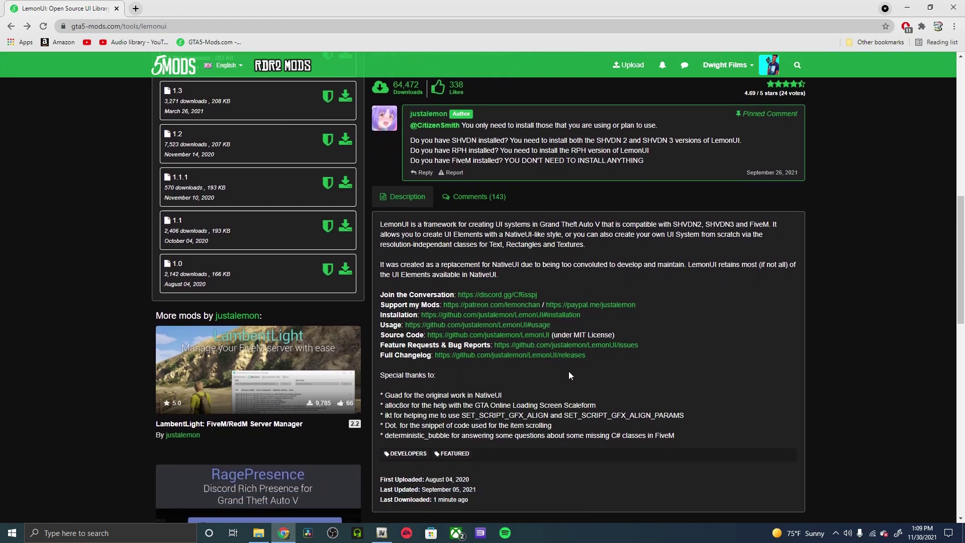
scroll(510, 366, "up", 5)
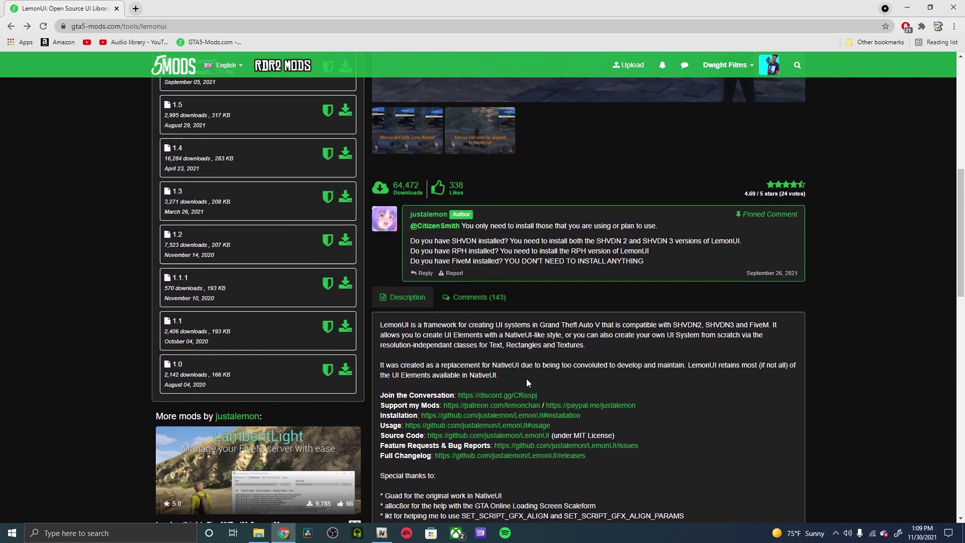
scroll(535, 386, "up", 3)
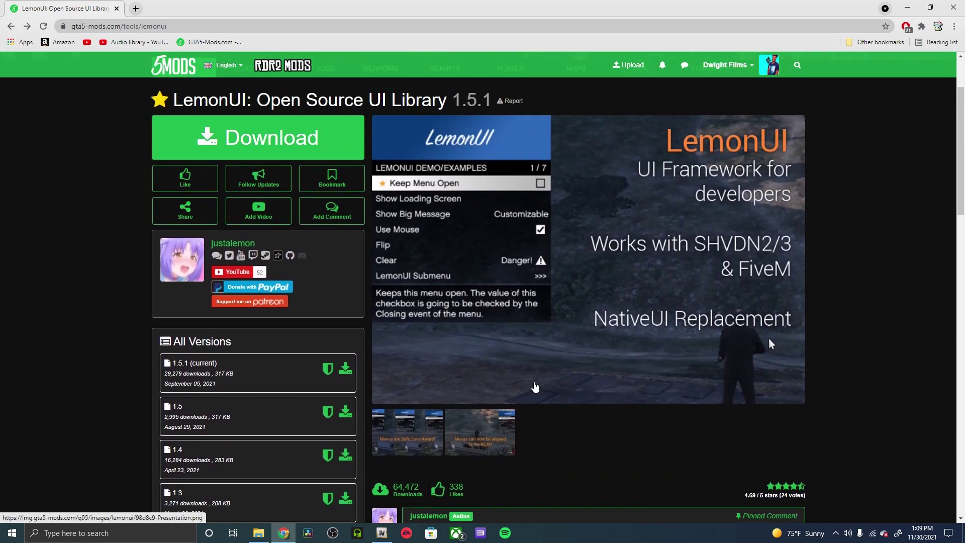
scroll(535, 386, "down", 5)
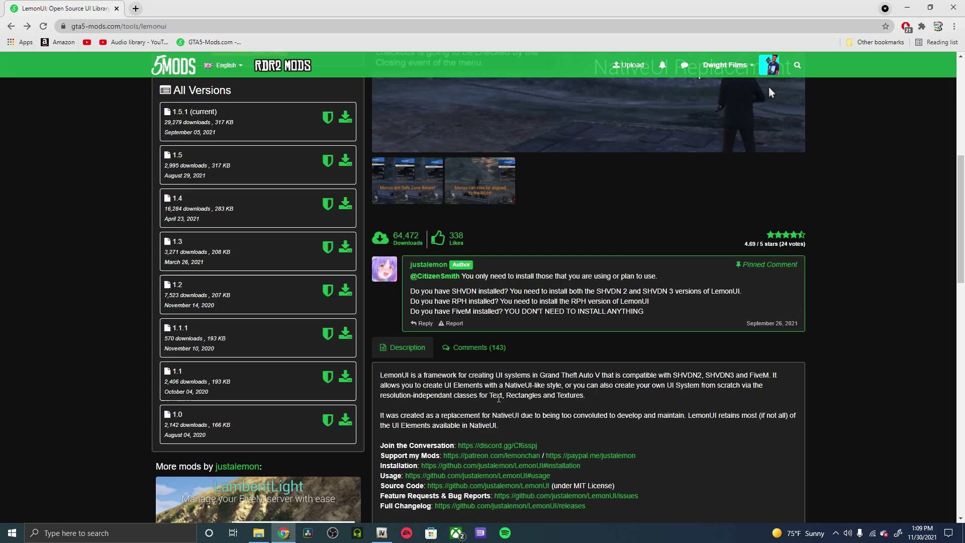
scroll(499, 402, "up", 5)
scroll(499, 402, "down", 7)
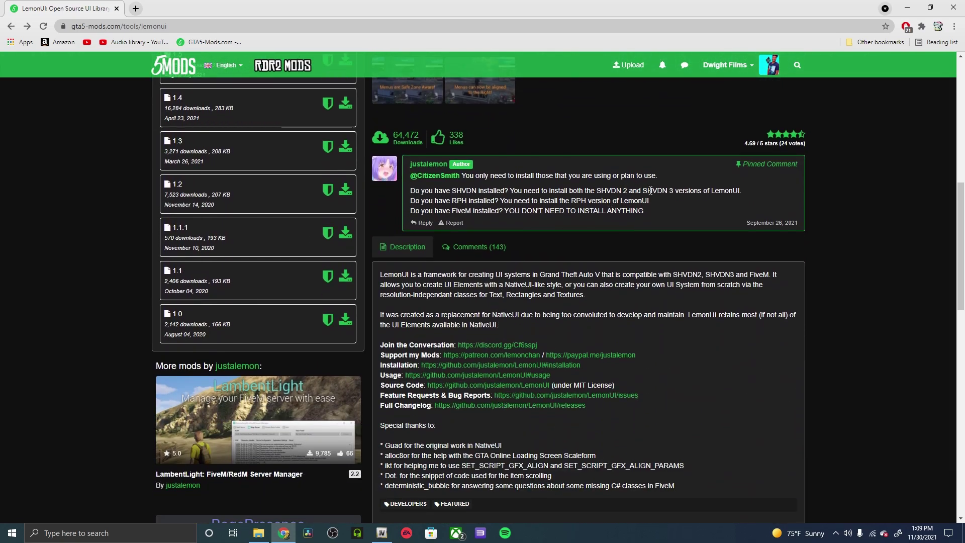
scroll(673, 201, "up", 8)
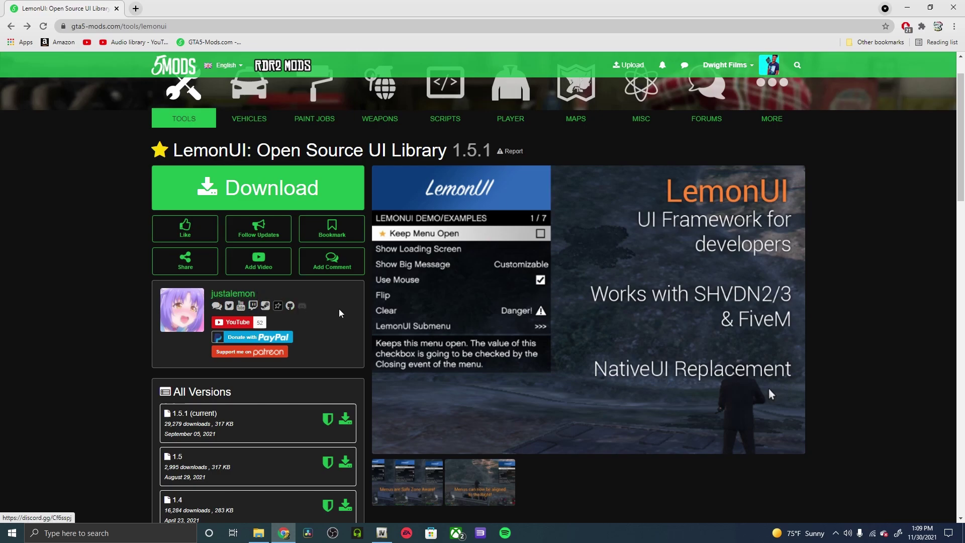
scroll(340, 313, "down", 1)
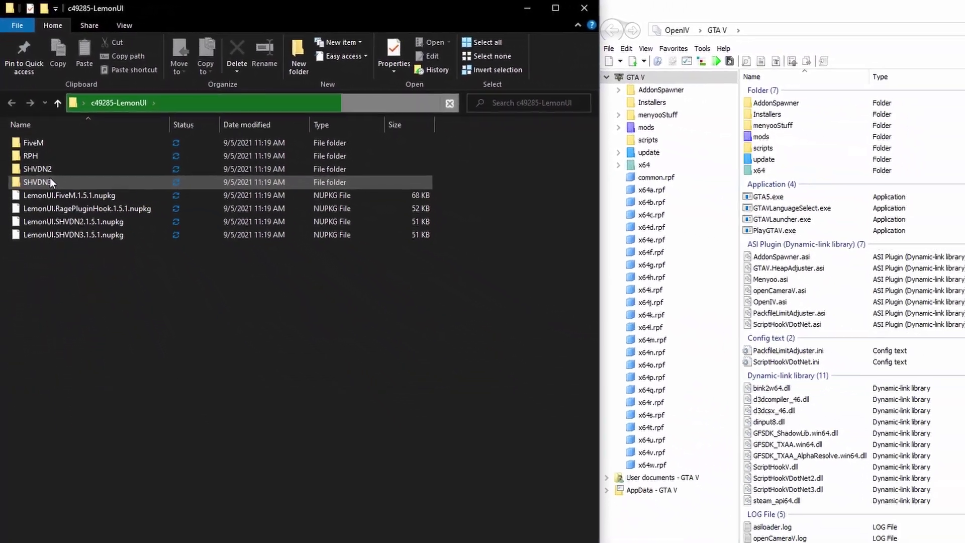
Step: Turn on OpenIV edit mode and open the GTA V scripts folder holding NativeUI.dll and NativeUI.xml
left_click(867, 28)
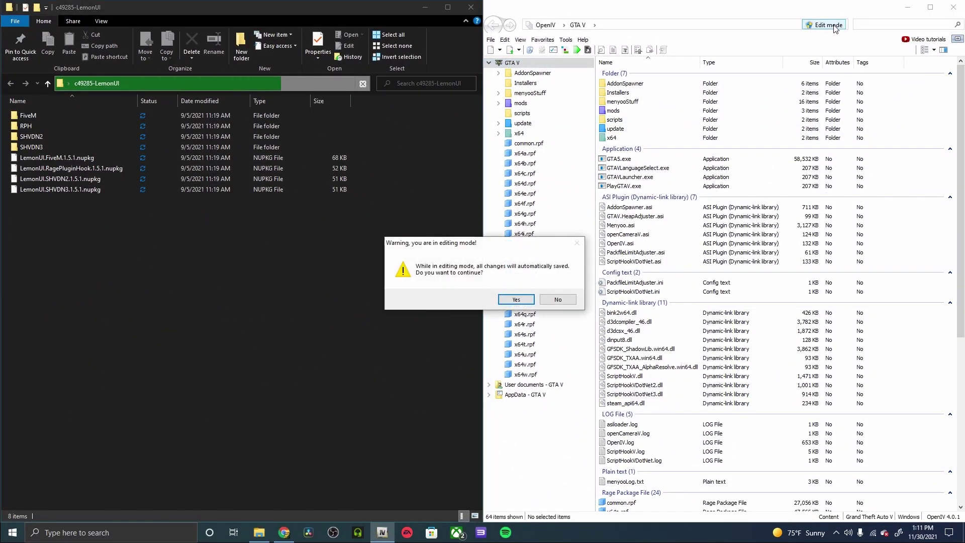
left_click(516, 299)
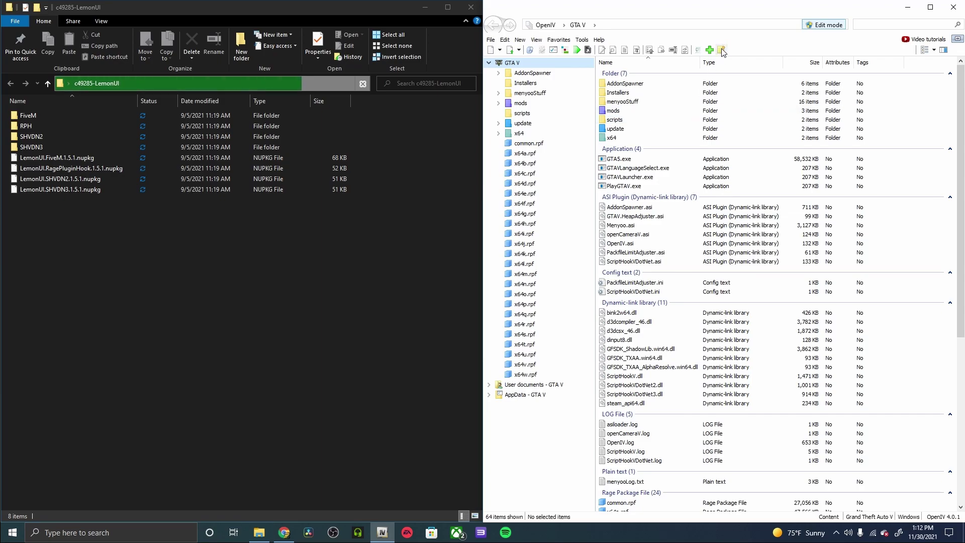
double_click(609, 122)
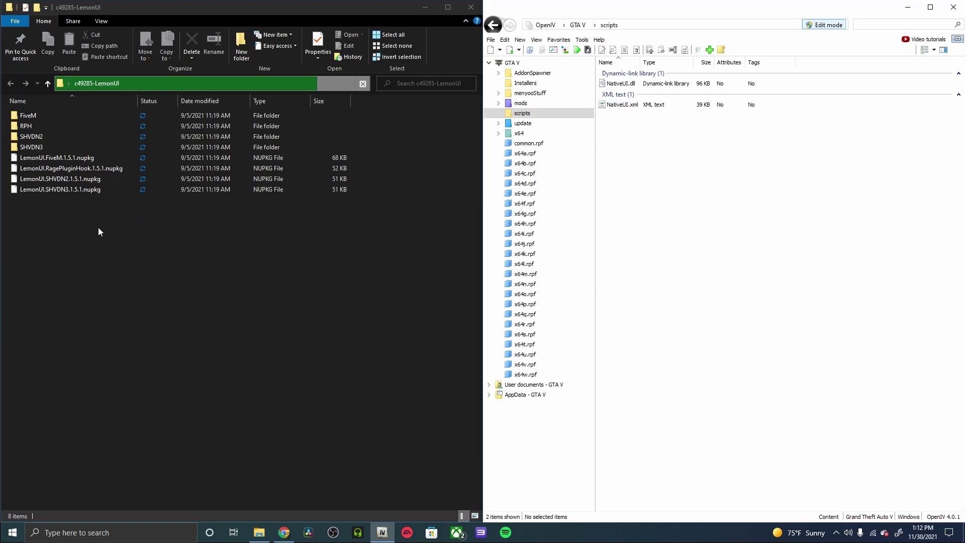
Step: Drag the three LemonUI SHVDN2 files (dll, pdb, xml) into OpenIV's scripts folder
double_click(62, 139)
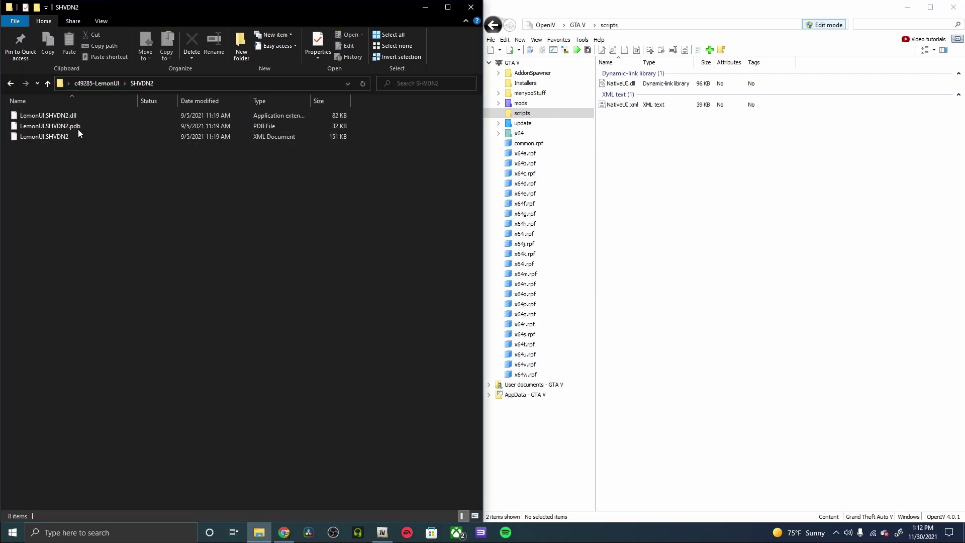
left_click_drag(64, 157, 689, 182)
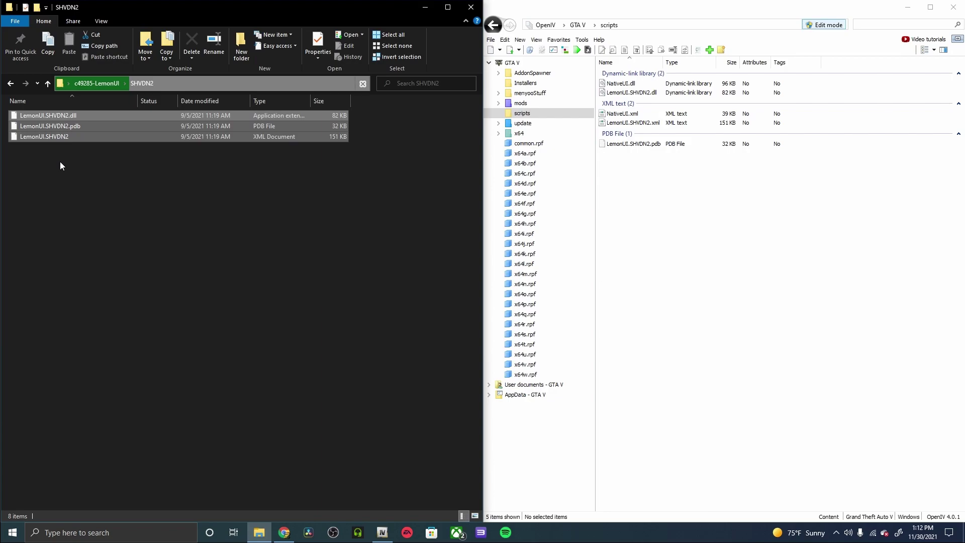
key("alt+Up")
Step: Drag the three LemonUI SHVDN3 files (dll, pdb, xml) into the scripts folder too
double_click(57, 147)
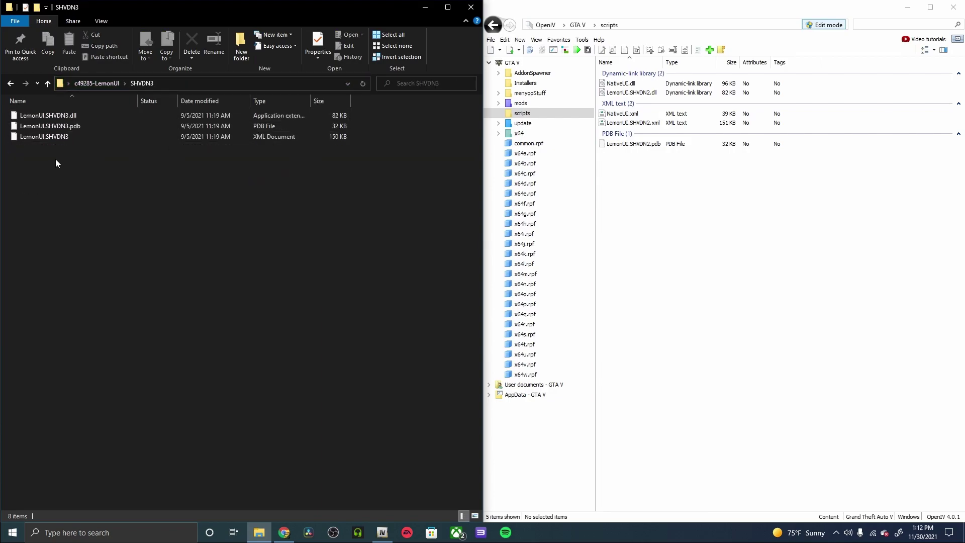
left_click_drag(58, 142, 689, 237)
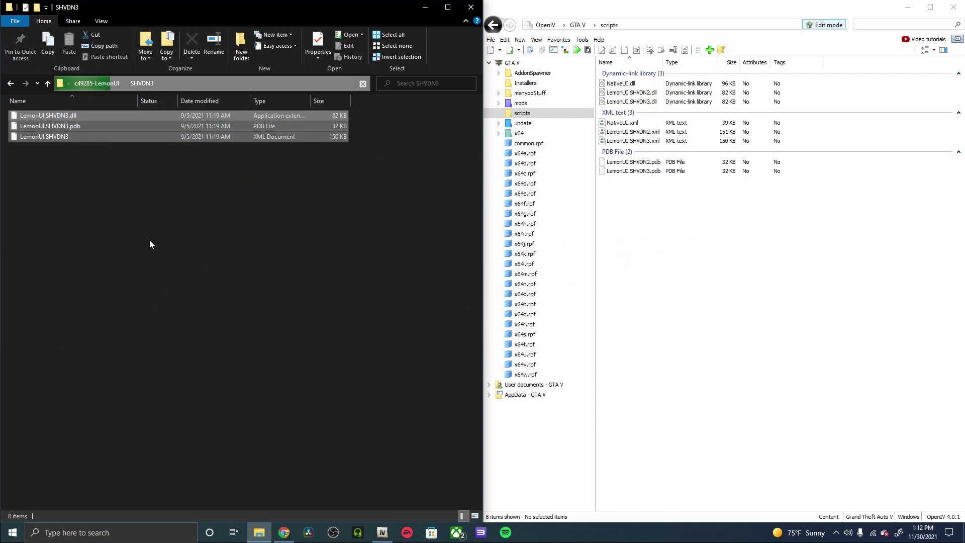
key("alt+Up")
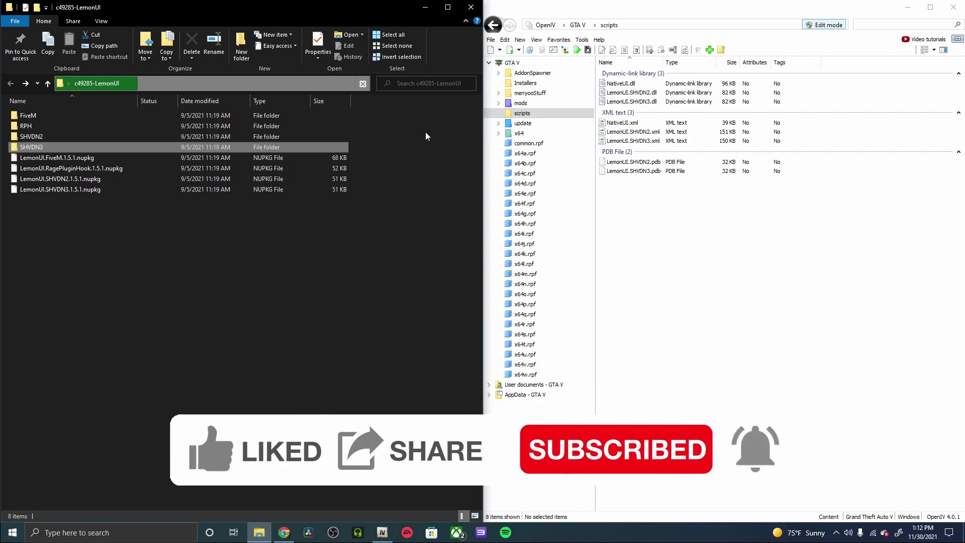
Step: Go back in OpenIV from scripts to the GTA V root folder
left_click(500, 22)
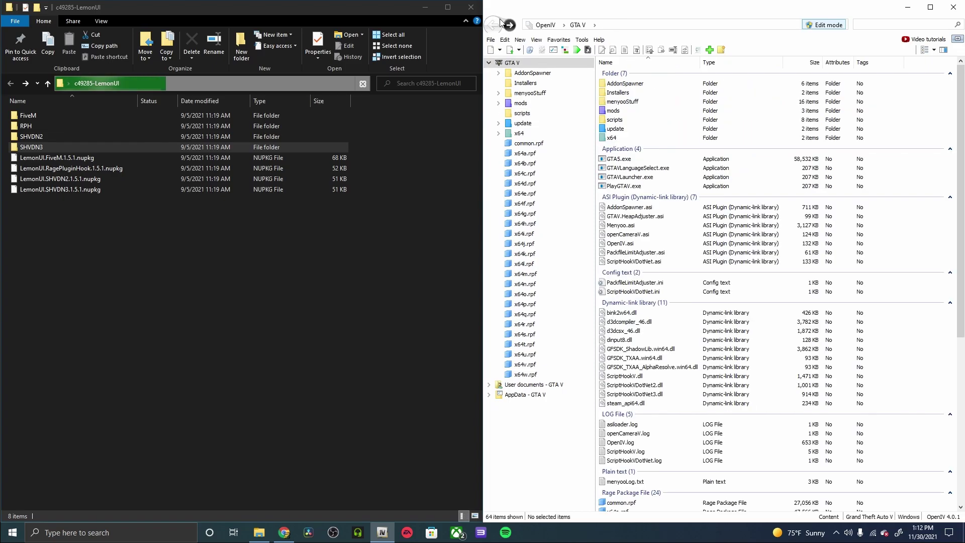